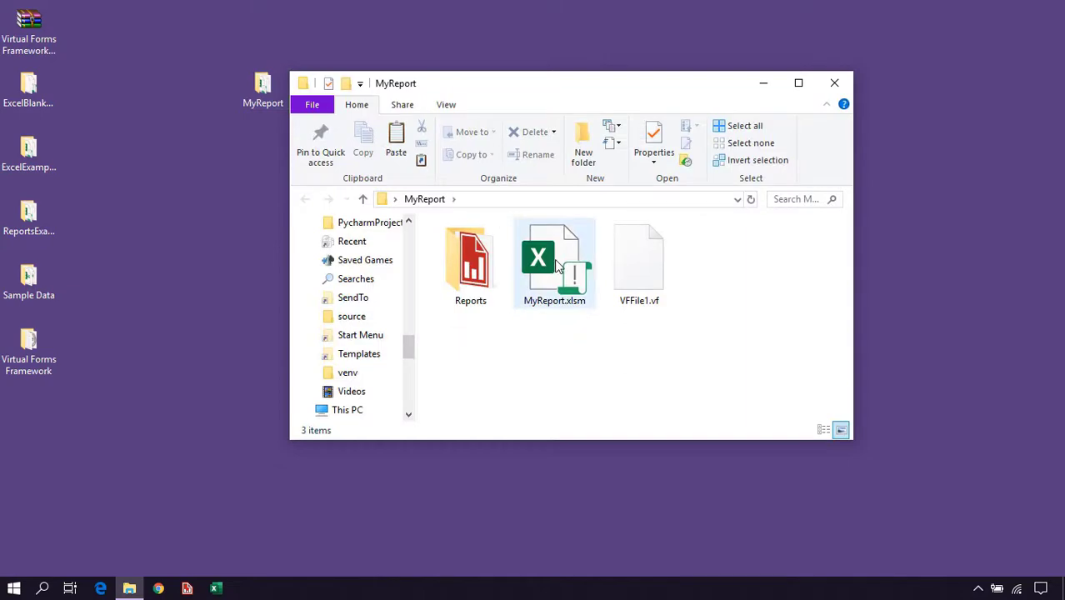
Open the MyReport.xlsm workbook and launch the VF Main Menu from its Main Menu sheet
double_click(555, 265)
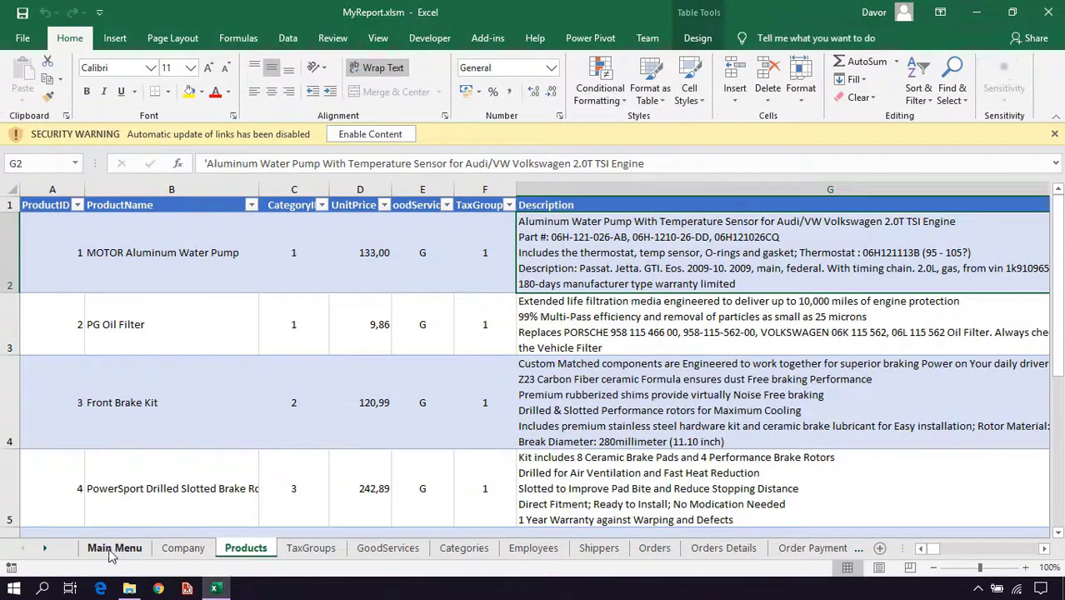
click(117, 549)
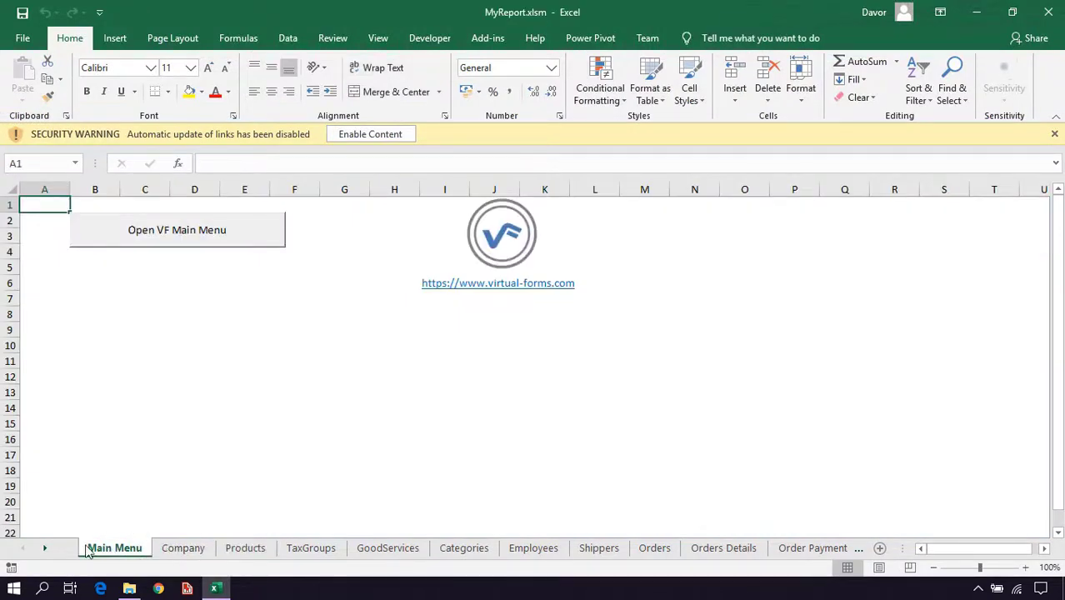
click(176, 234)
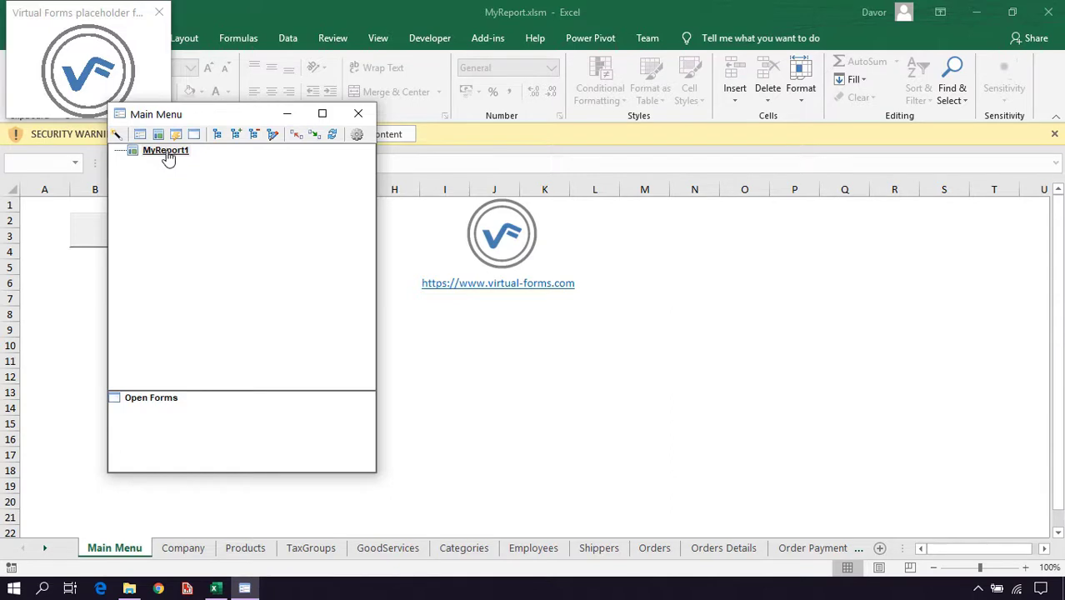
View the MyReport1 report in print layout and close the report window
double_click(168, 155)
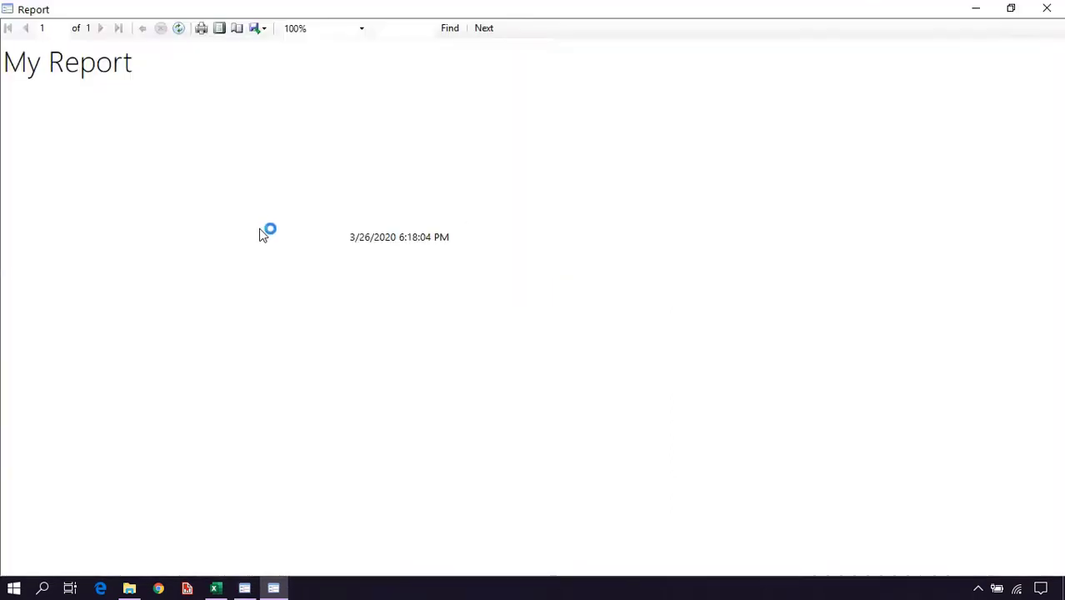
click(219, 28)
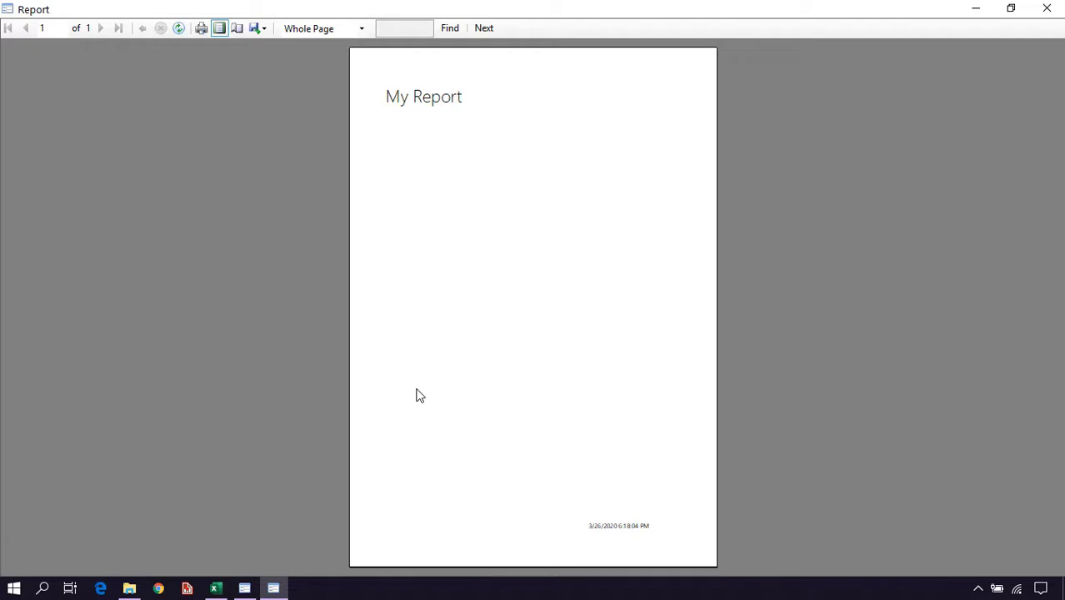
click(1043, 10)
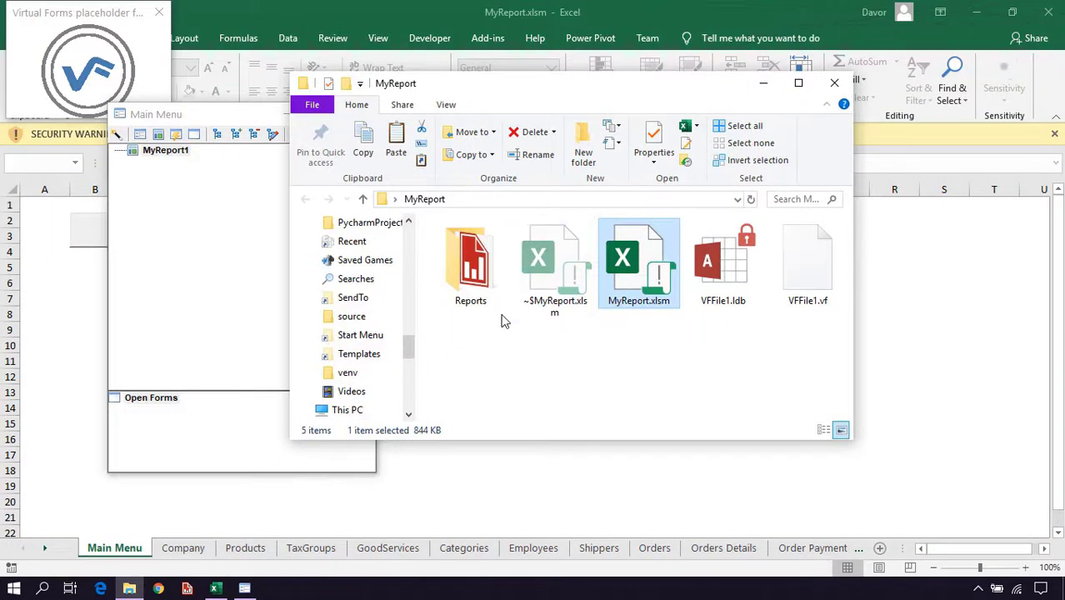
Open MyReport1.rdl from the MyReport project's Reports folder in Report Builder
double_click(466, 276)
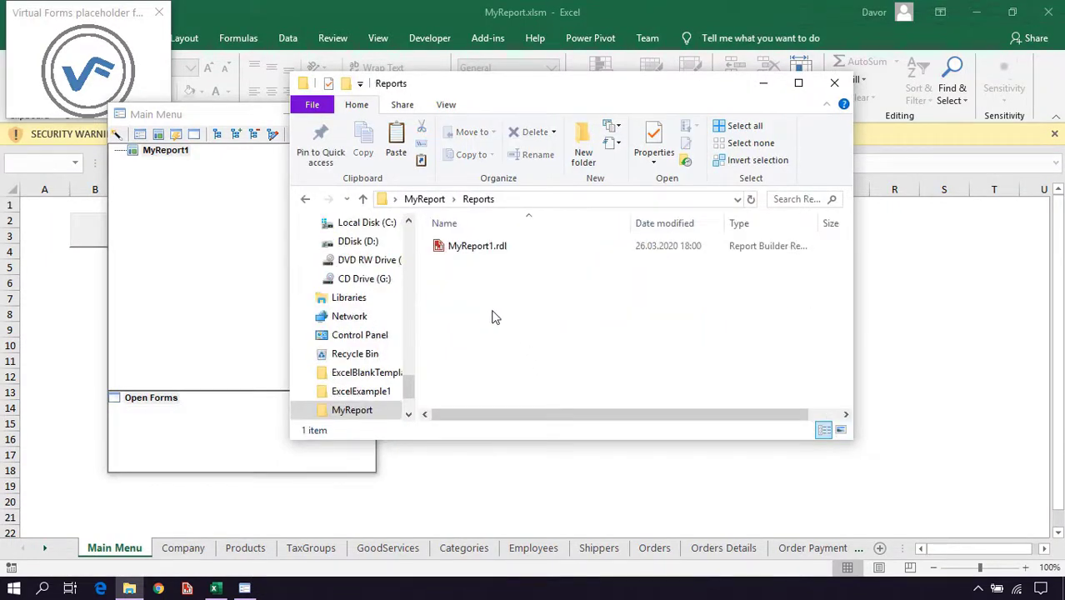
double_click(458, 248)
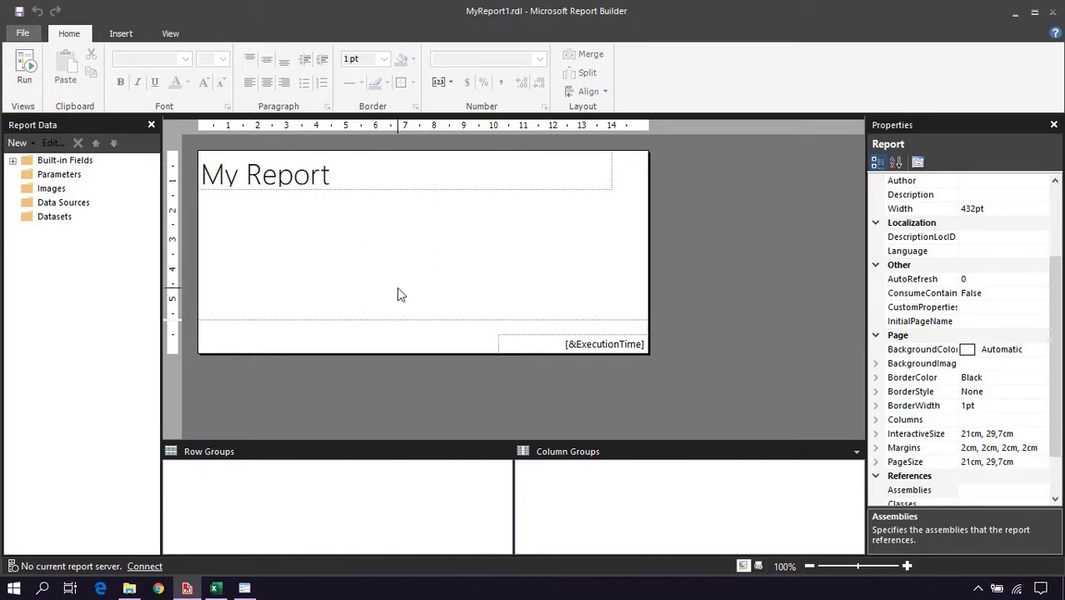
Start a new data source for the report, using an embedded connection of type OLE DB
click(65, 207)
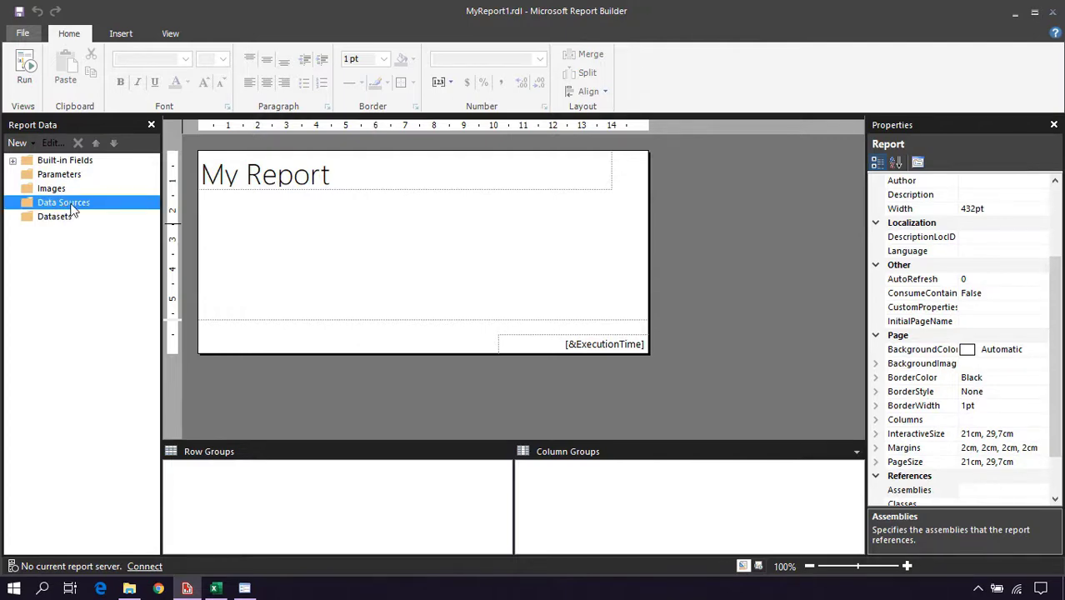
right_click(71, 210)
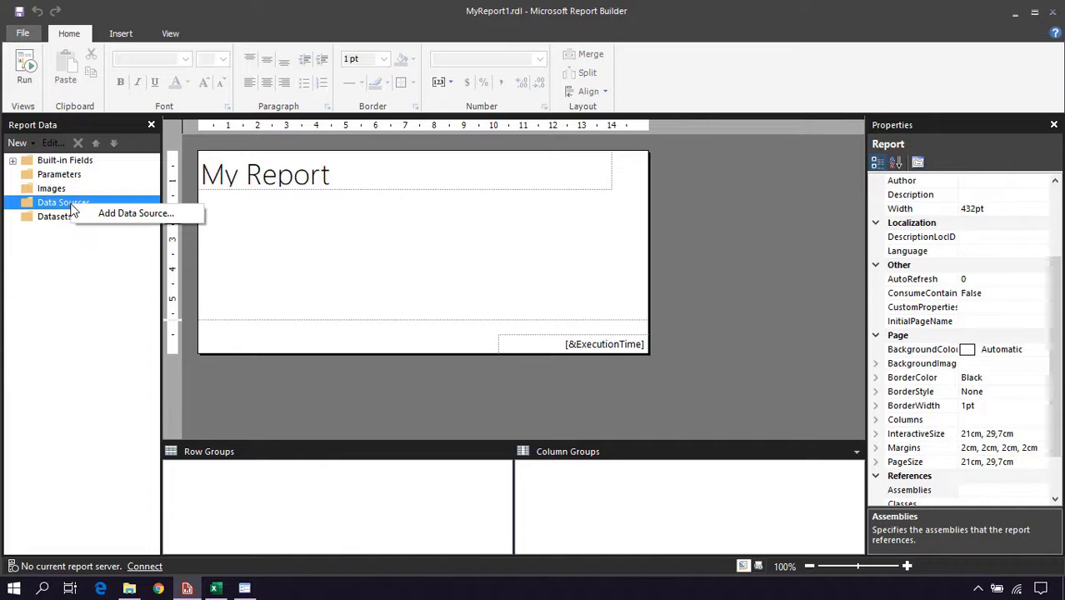
click(117, 218)
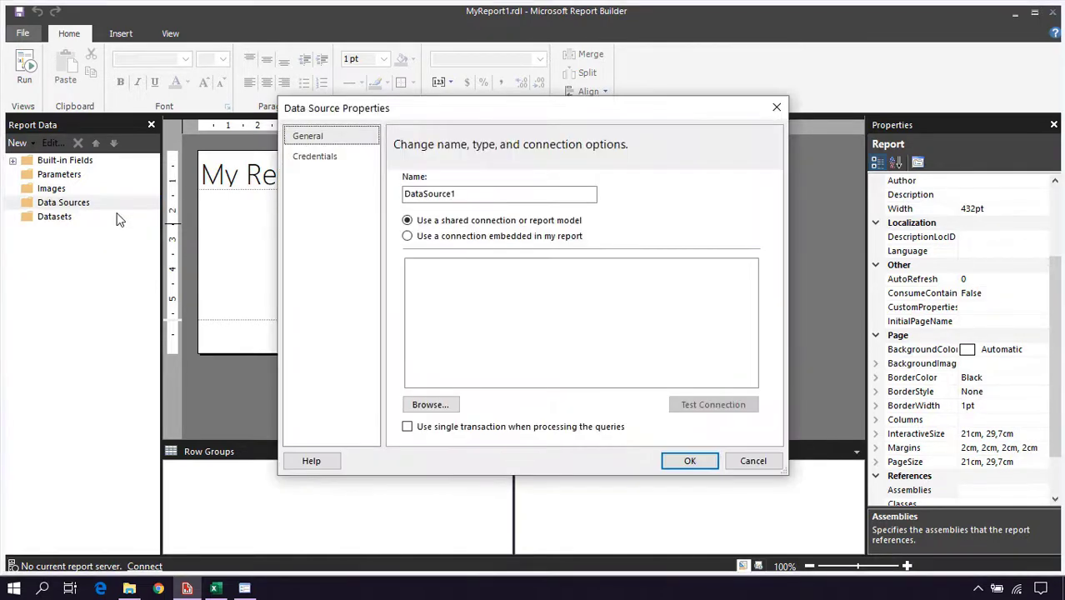
click(433, 243)
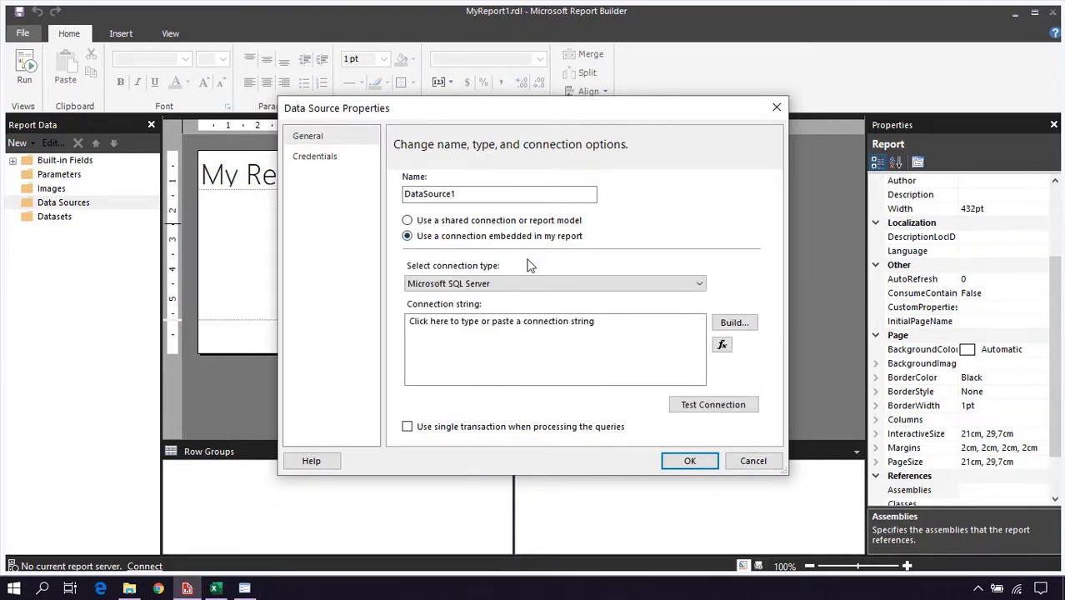
click(464, 285)
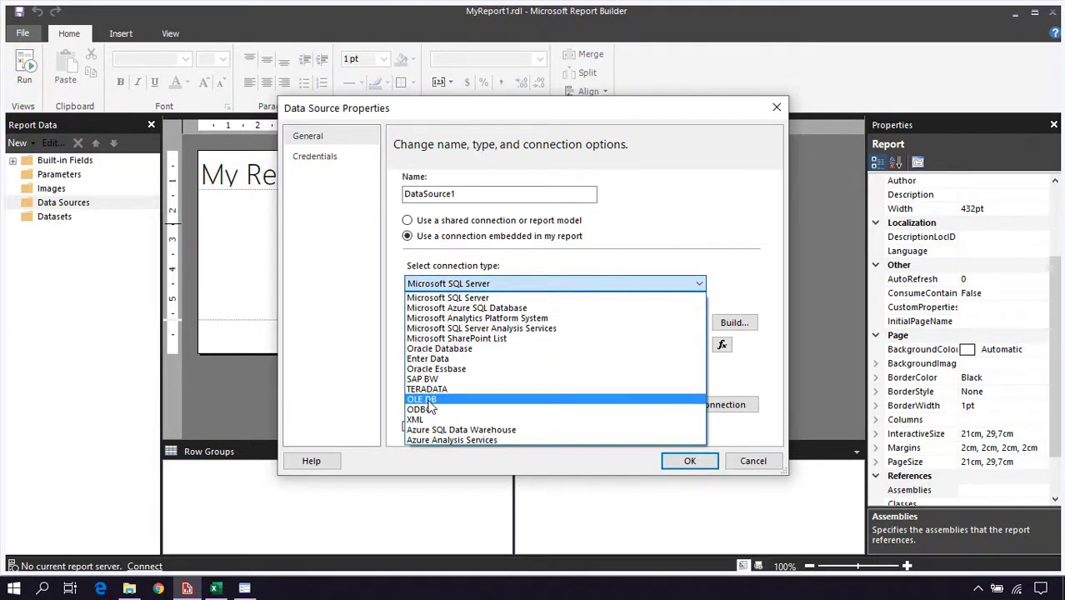
click(428, 403)
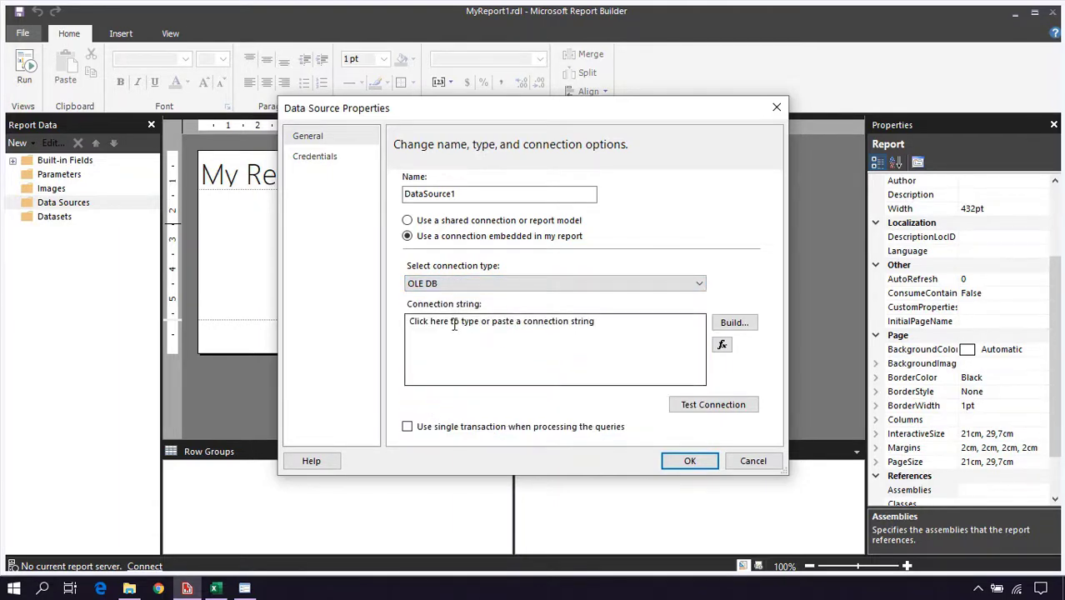
click(446, 327)
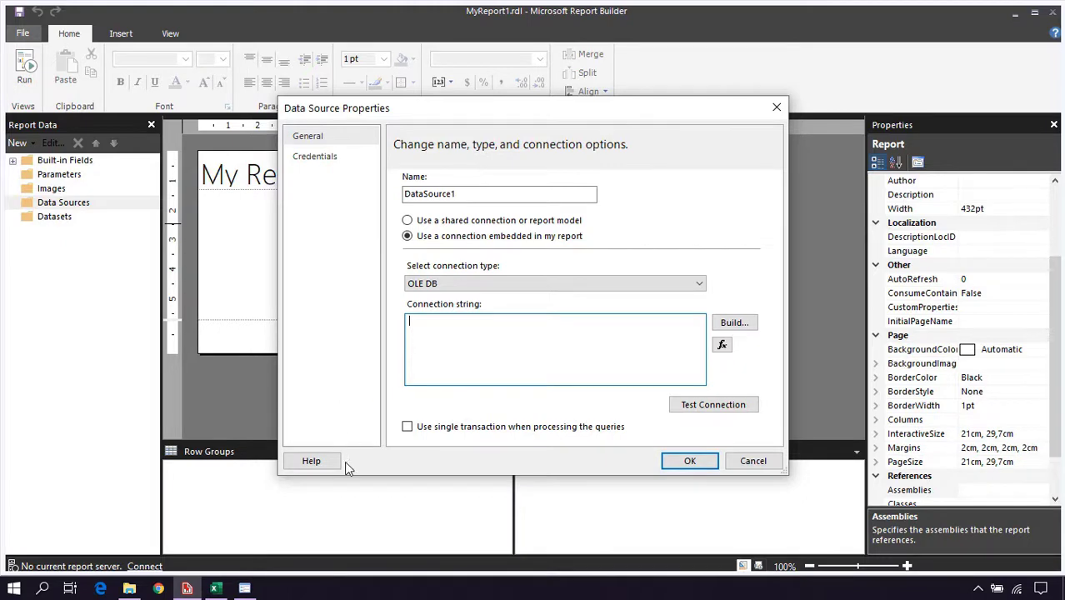
Switch to the Virtual Forms Main Menu and copy the connection string shown in its About VirtualForm 2 window
mouse_move(217, 597)
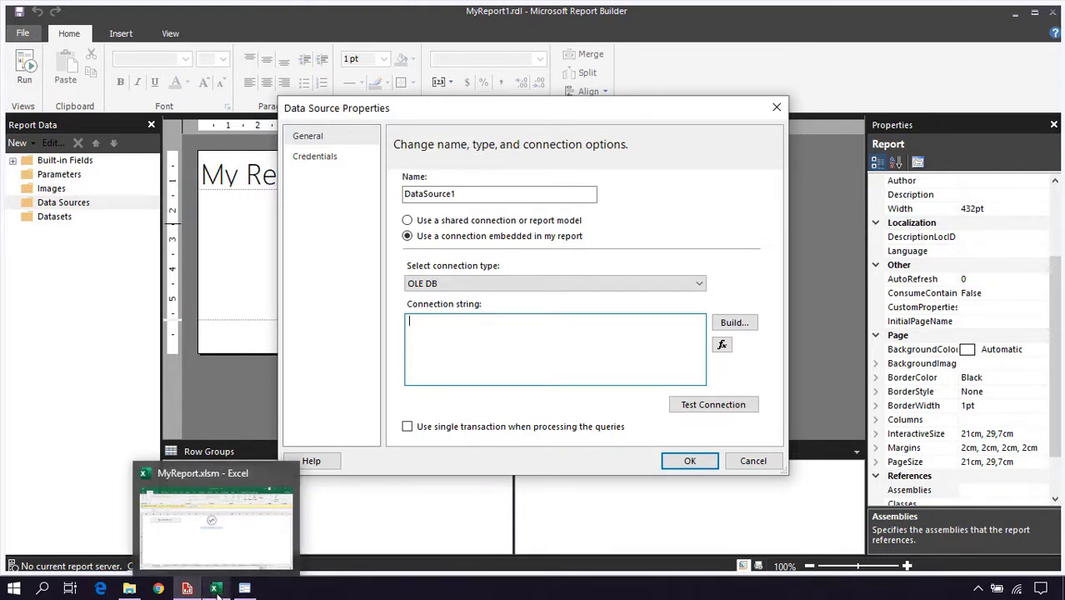
click(217, 590)
click(244, 588)
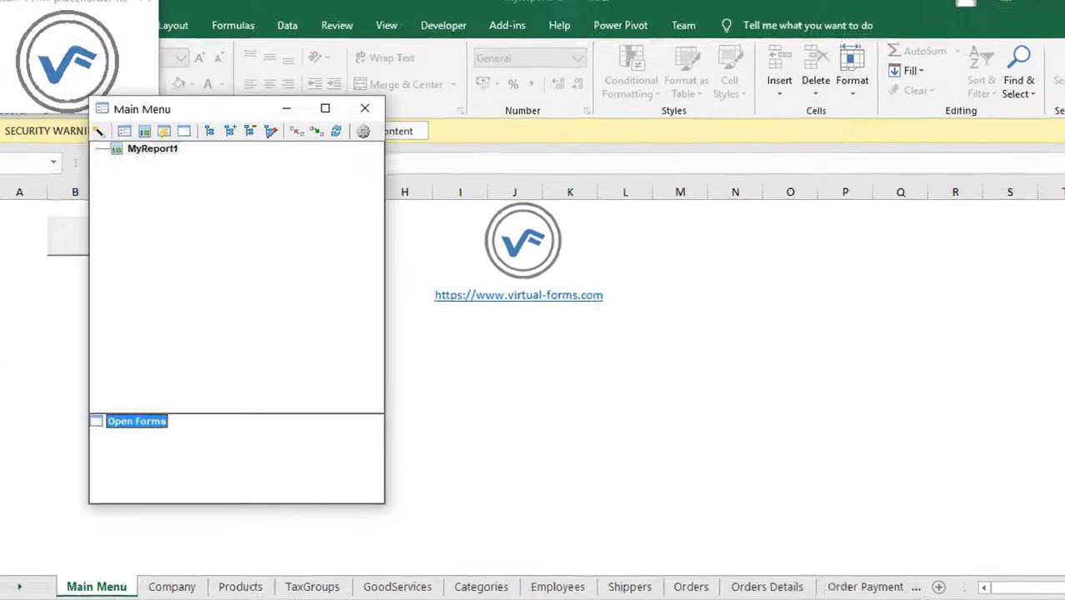
mouse_move(169, 110)
mouse_down()
mouse_move(233, 119)
mouse_move(131, 112)
mouse_move(147, 98)
mouse_up()
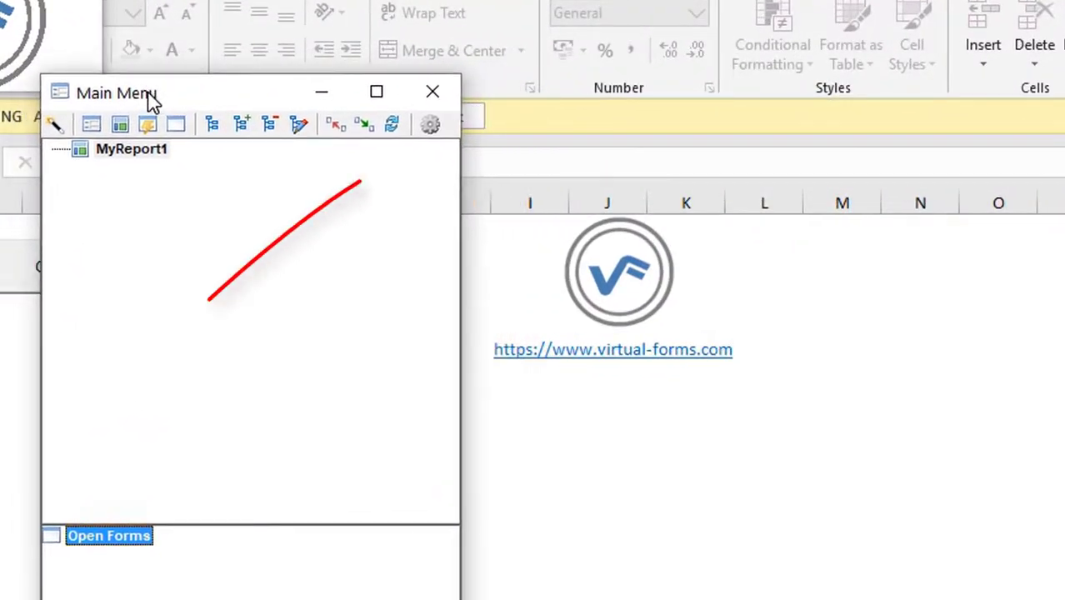
click(426, 125)
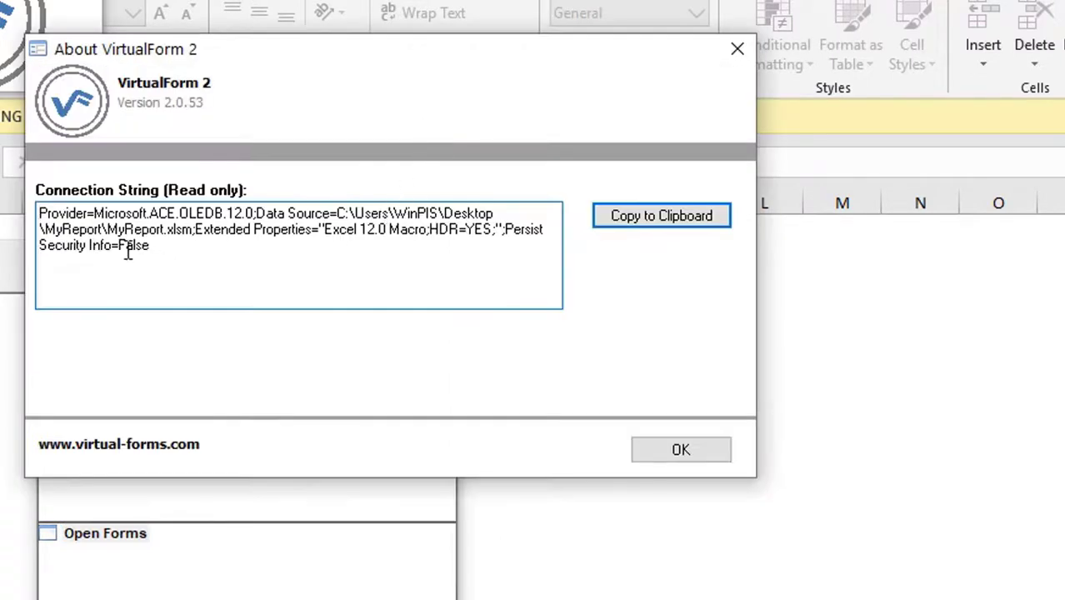
drag(164, 246, 53, 221)
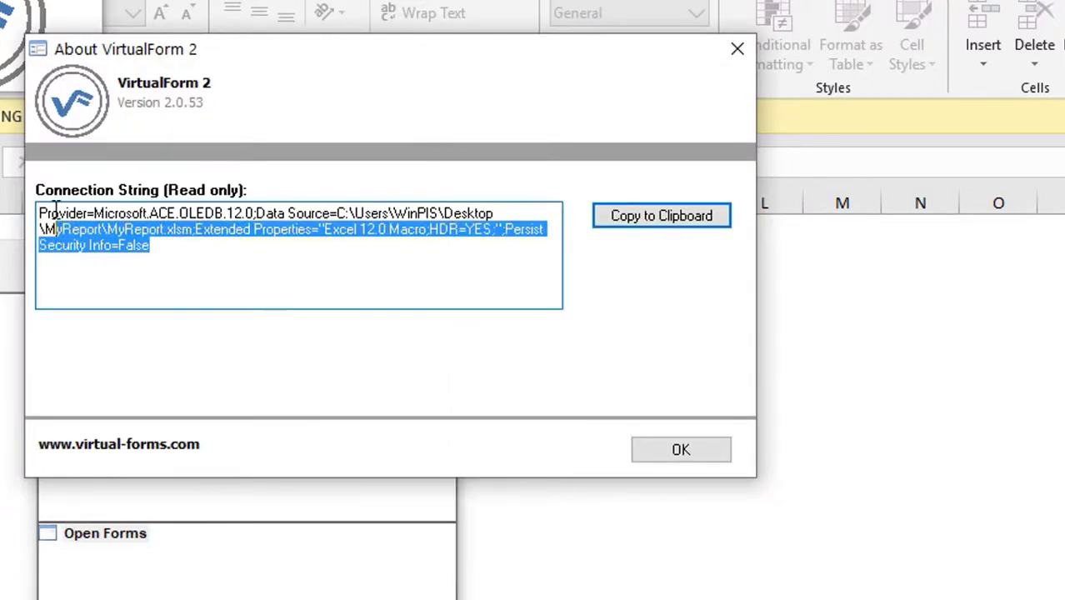
click(70, 208)
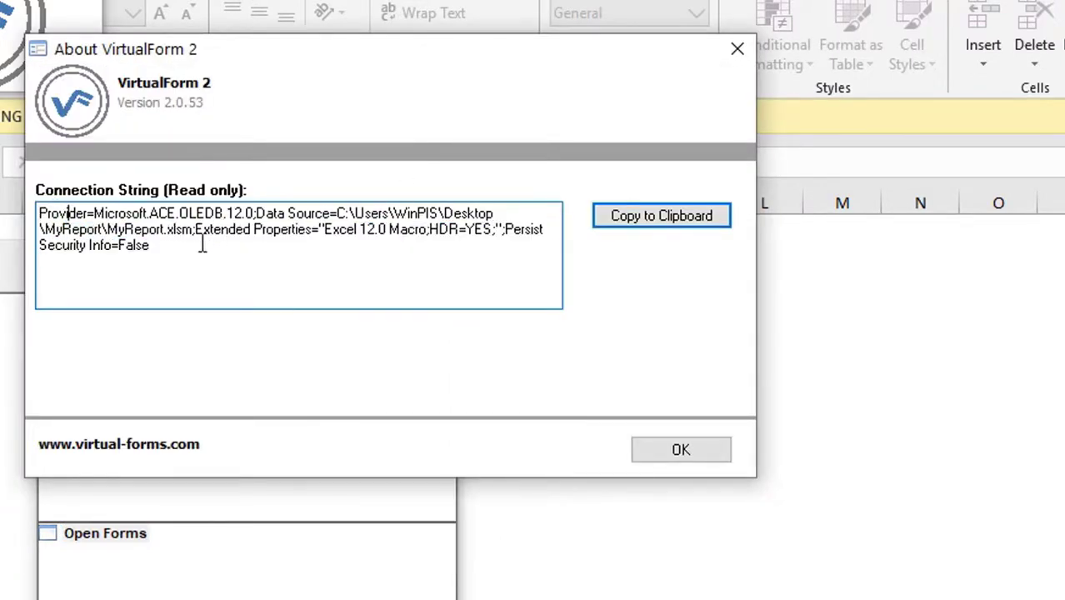
click(660, 219)
click(727, 448)
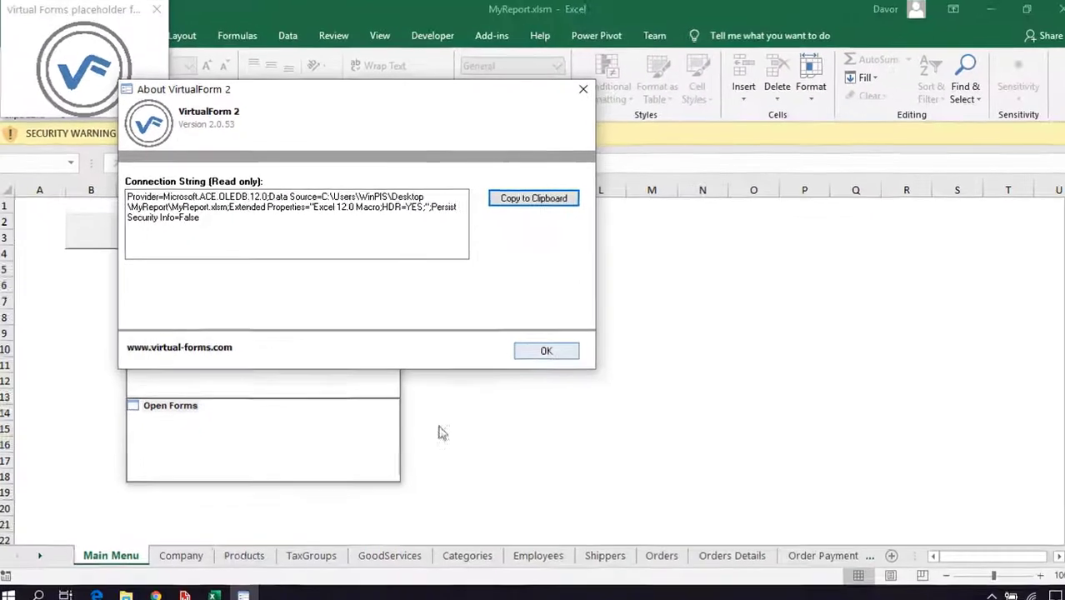
Return to Report Builder, paste the copied connection string into the data source properties and save the data source
click(185, 594)
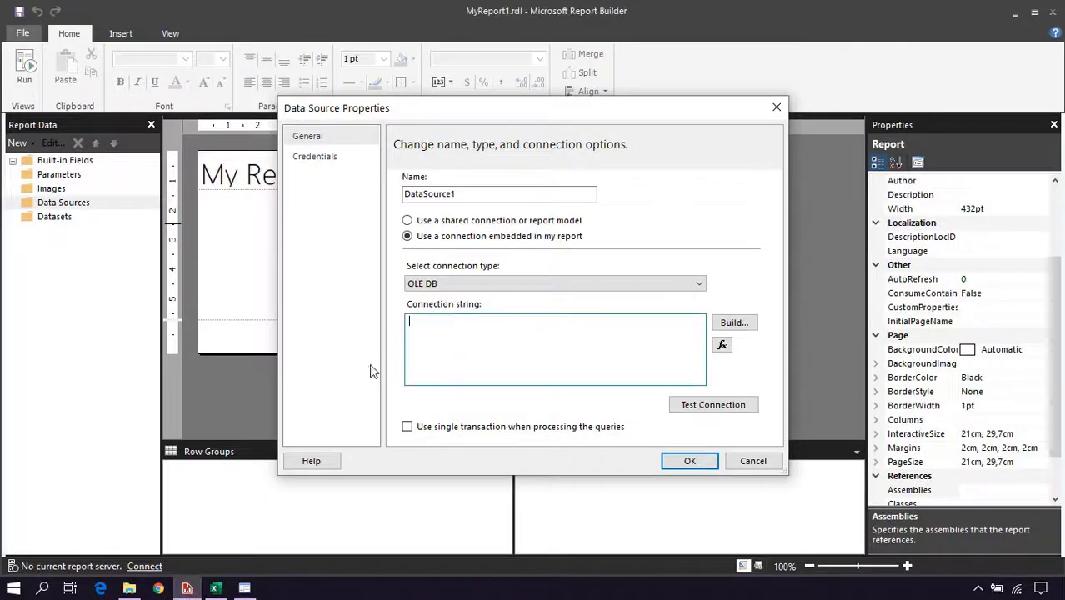
right_click(429, 333)
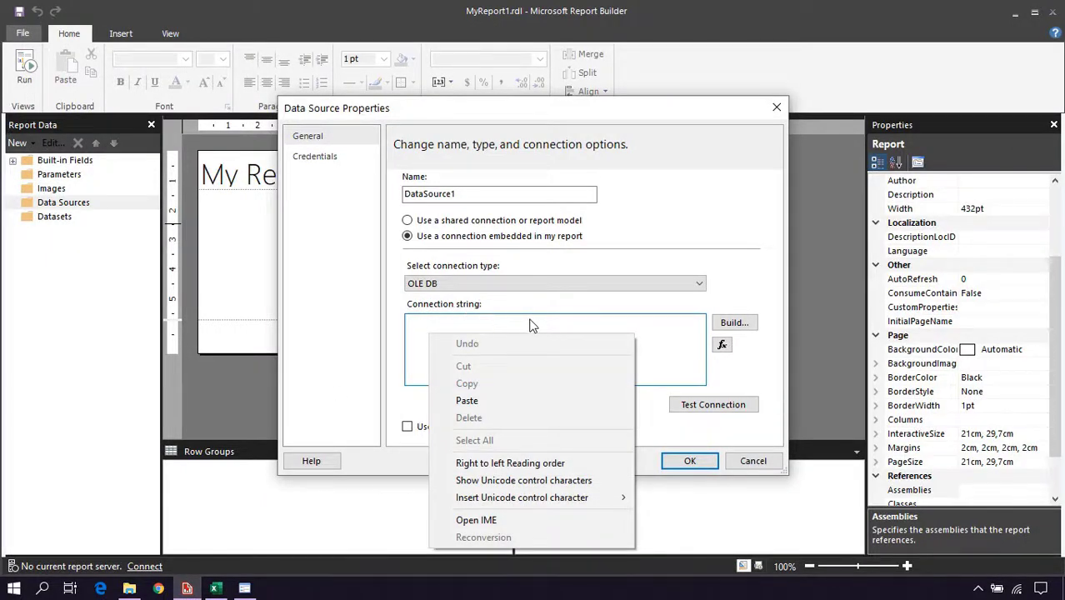
click(466, 401)
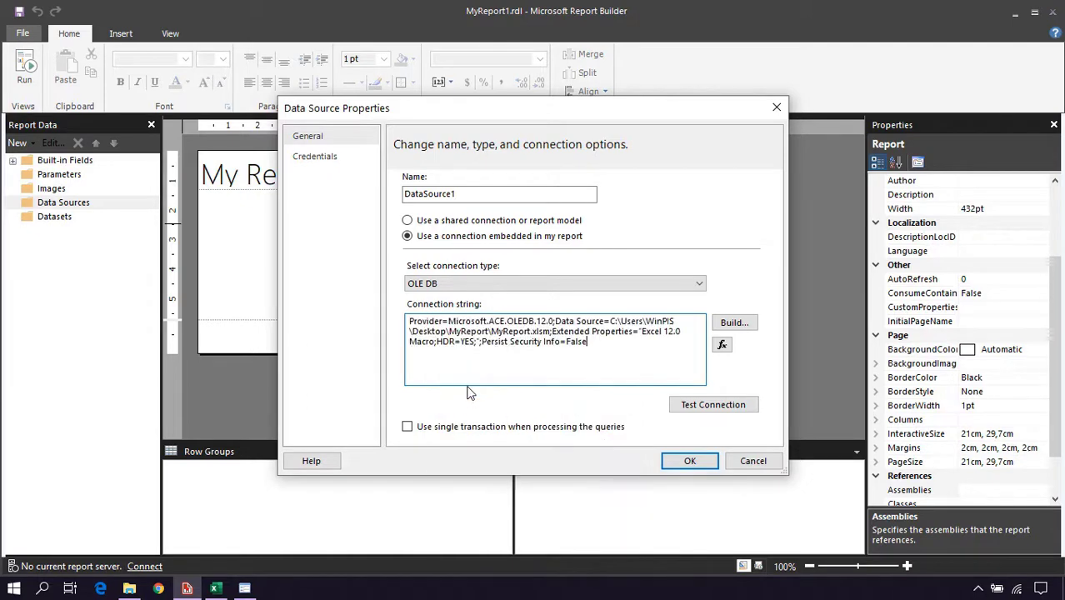
click(689, 462)
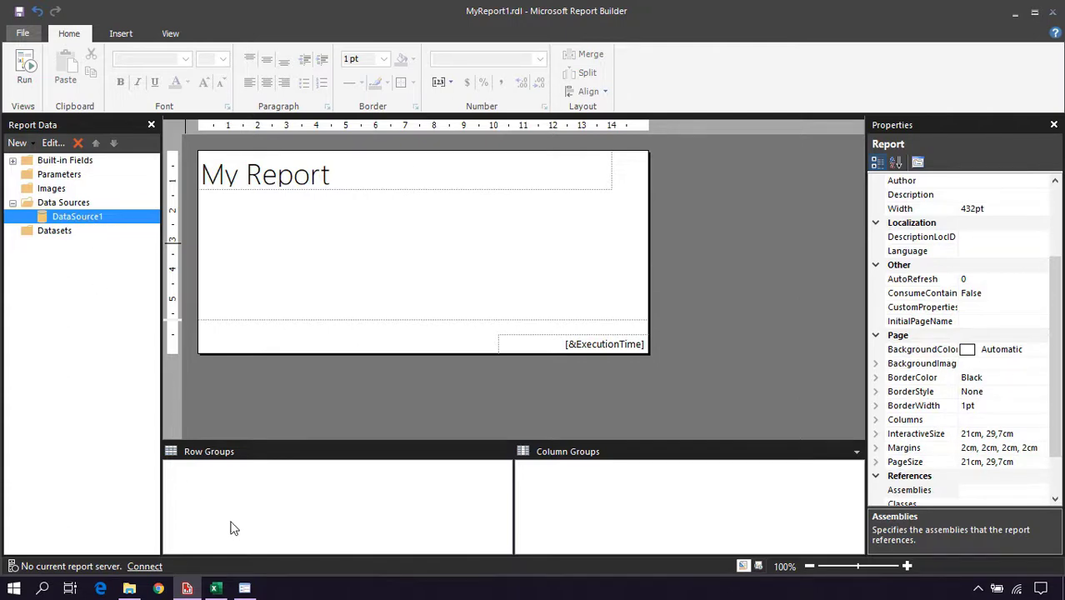
Close the Virtual Forms About and Main Menu windows as well as the MyReport.xlsm workbook in Excel
click(245, 589)
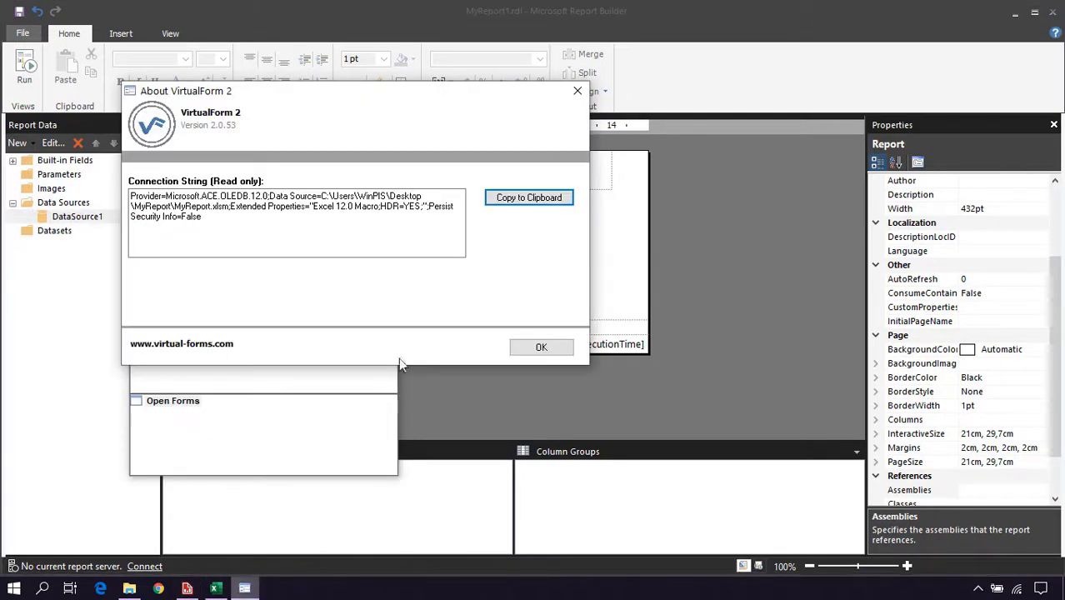
click(575, 90)
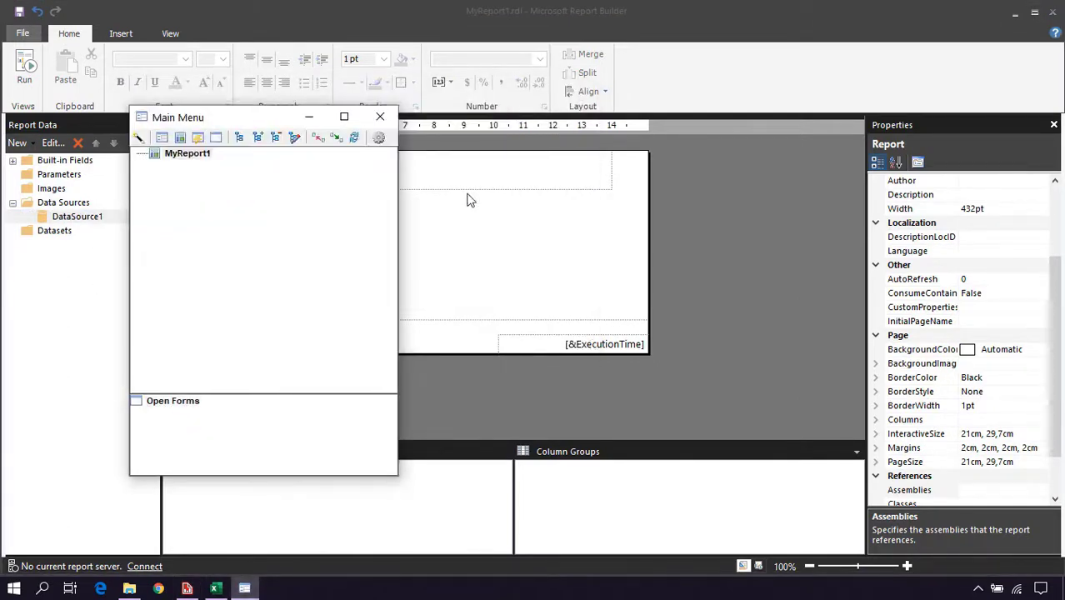
click(380, 116)
click(187, 588)
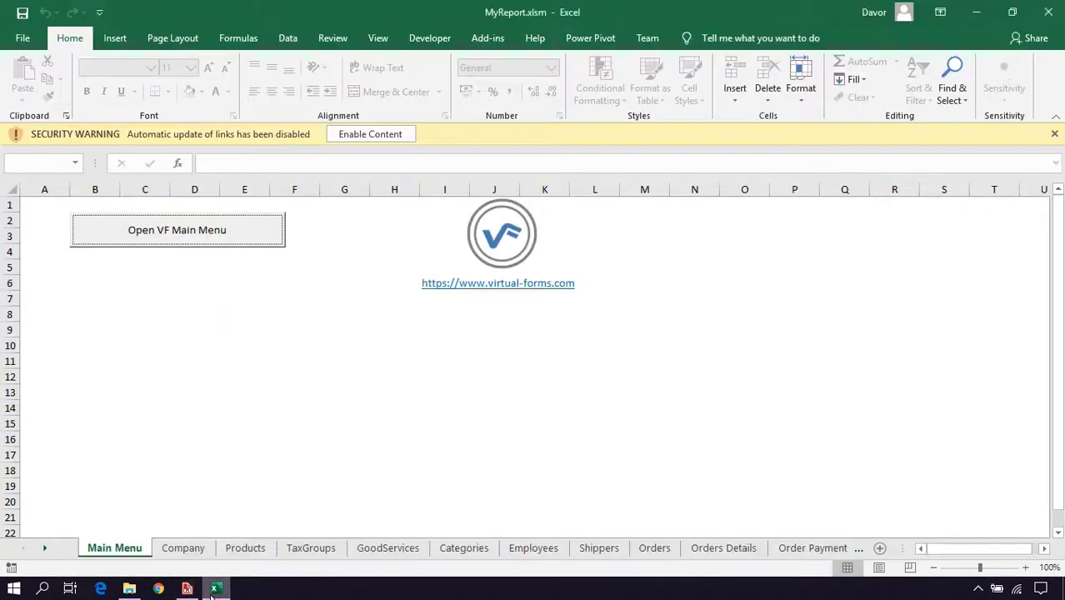
click(215, 588)
click(215, 588)
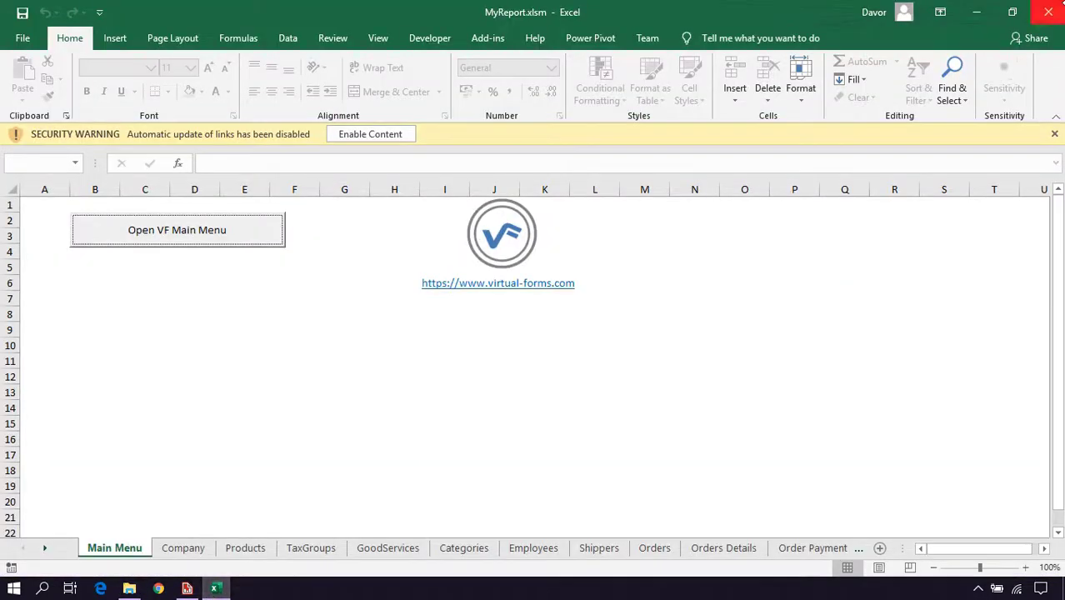
click(1049, 12)
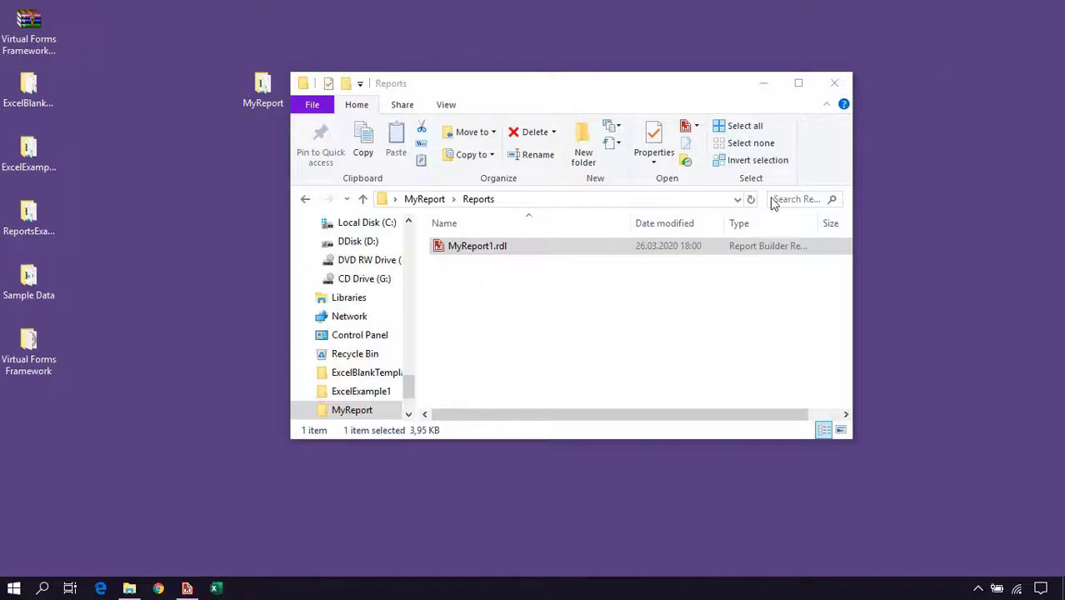
Switch to Report Builder, reopen the properties of DataSource1 and test its connection
click(186, 588)
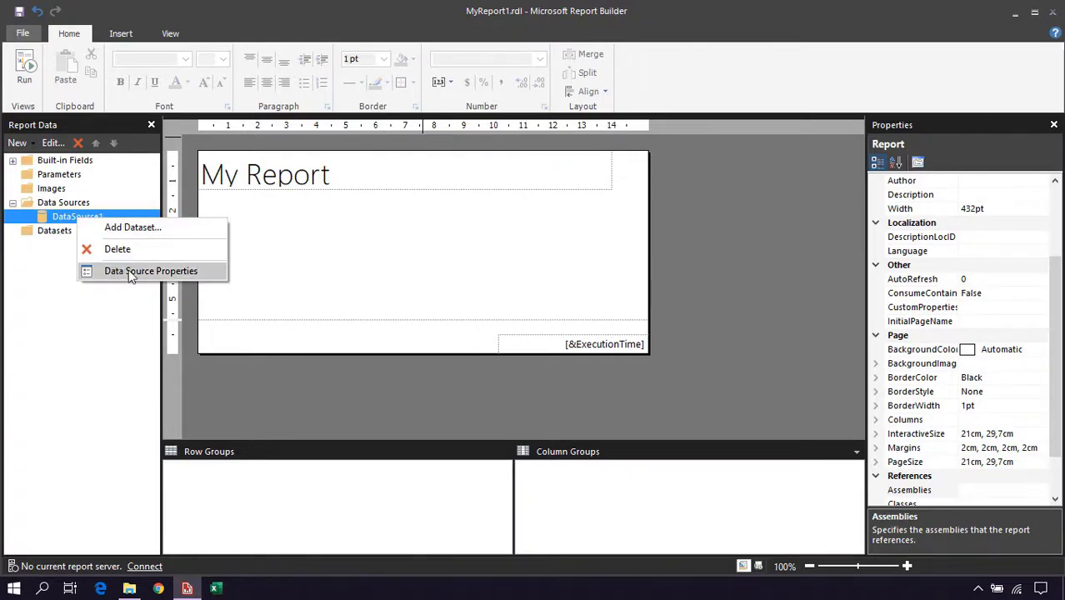
click(138, 273)
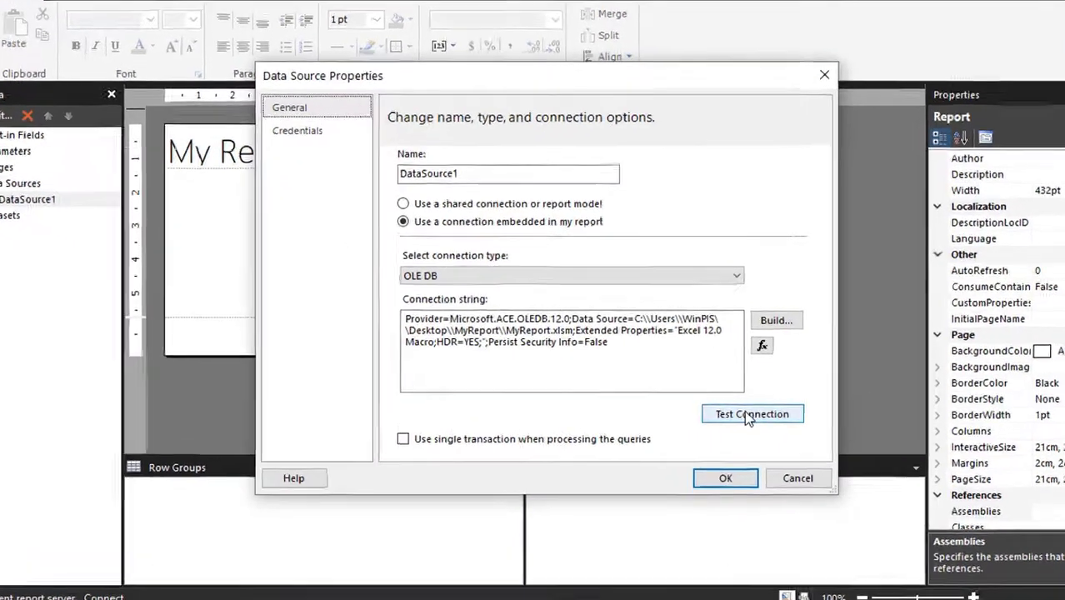
click(710, 407)
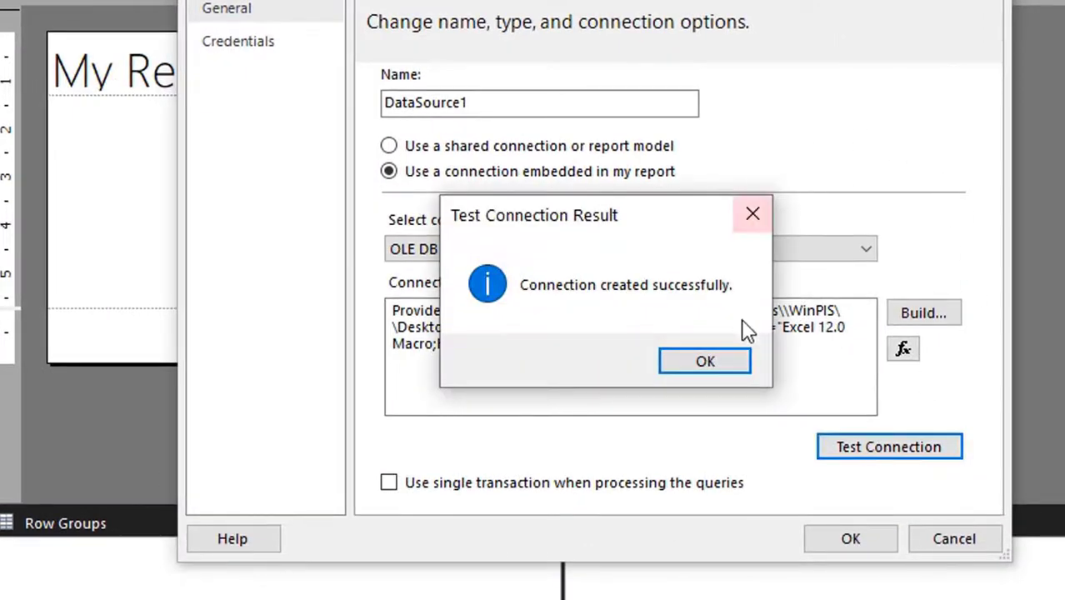
click(705, 363)
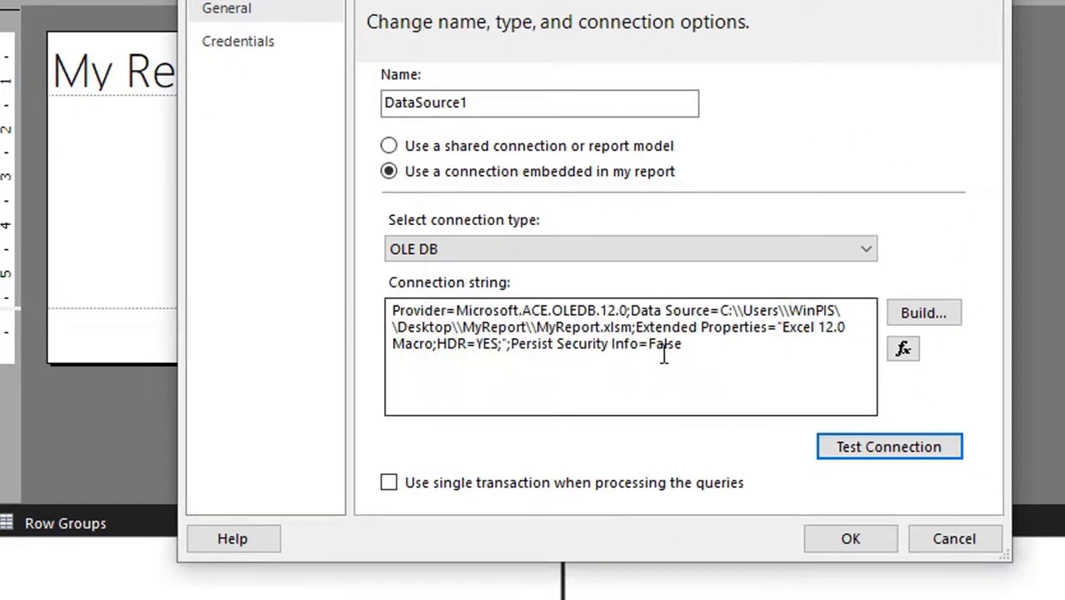
Examine the workbook file path in the Data Source part of the connection string
click(722, 310)
drag(723, 310, 754, 327)
click(786, 310)
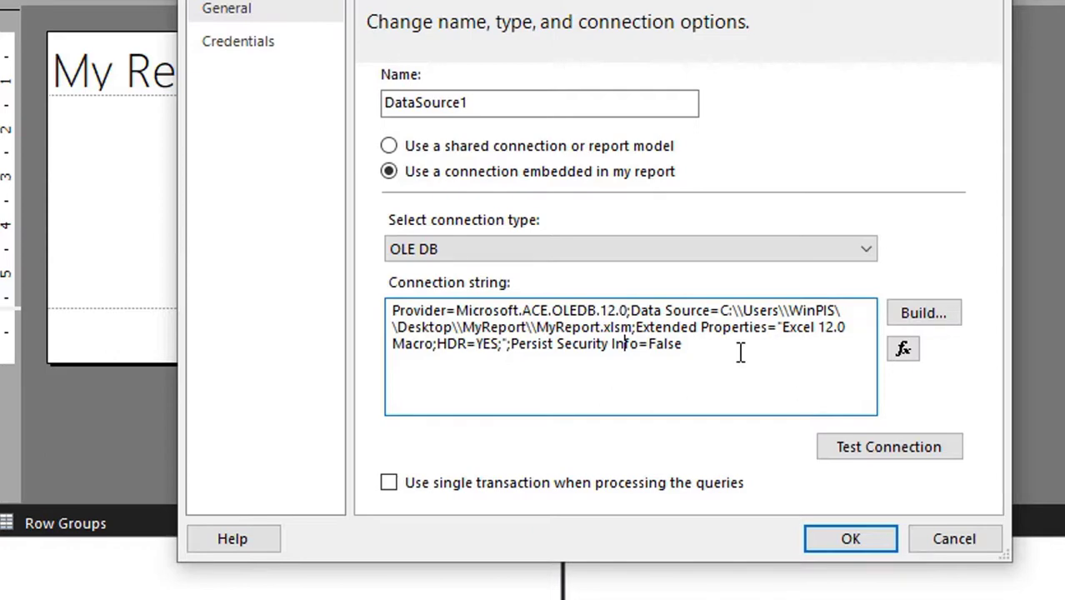
mouse_move(720, 310)
mouse_down()
mouse_move(735, 311)
mouse_move(714, 326)
mouse_up()
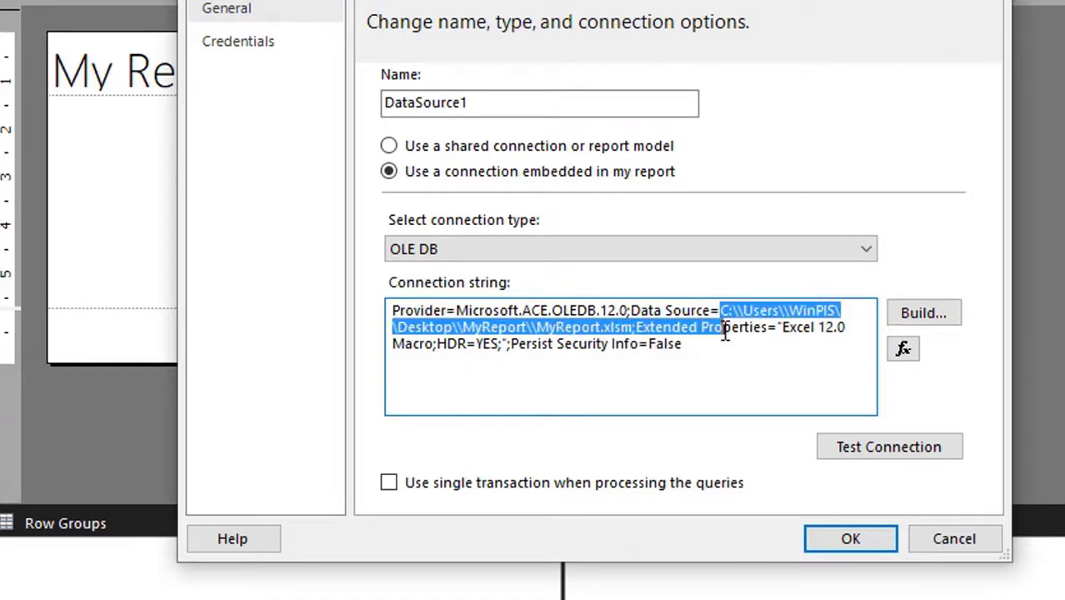
click(654, 344)
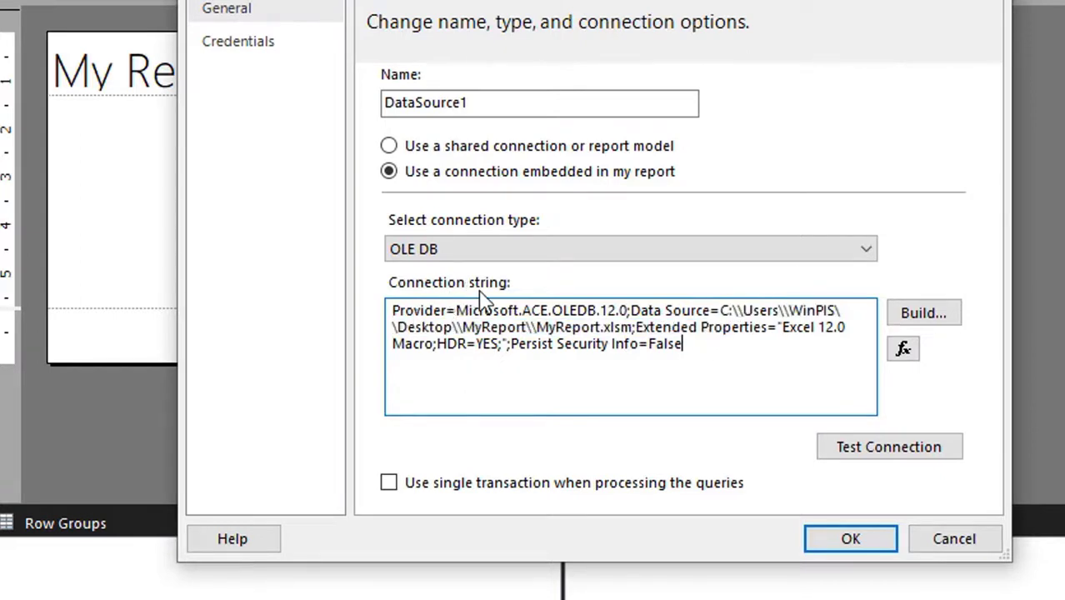